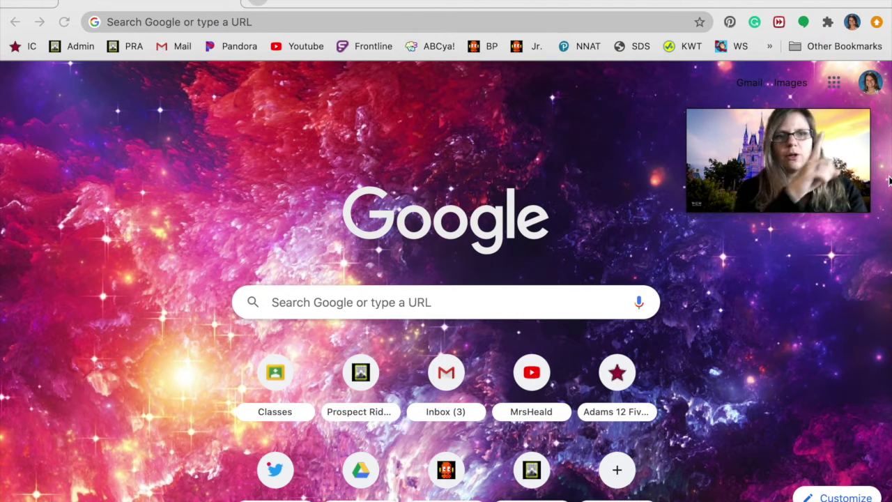
Open Gmail from the Google apps on the new tab page.
click(834, 84)
drag(780, 160, 509, 150)
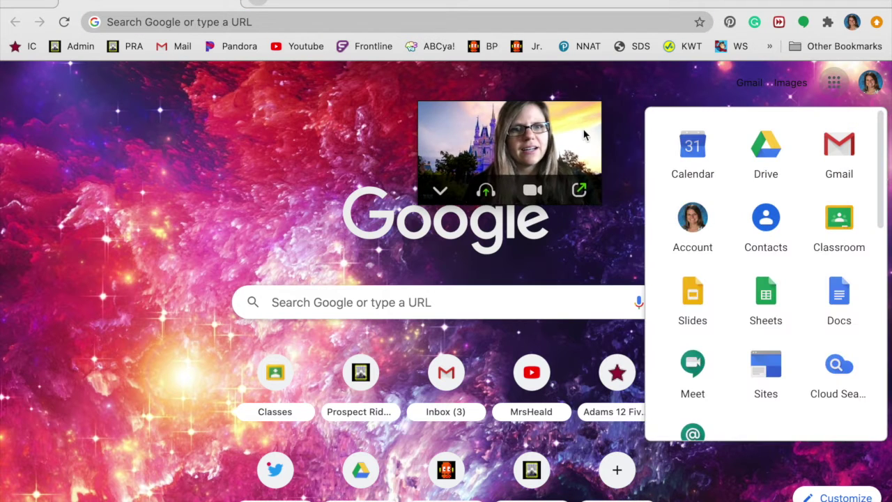
click(840, 147)
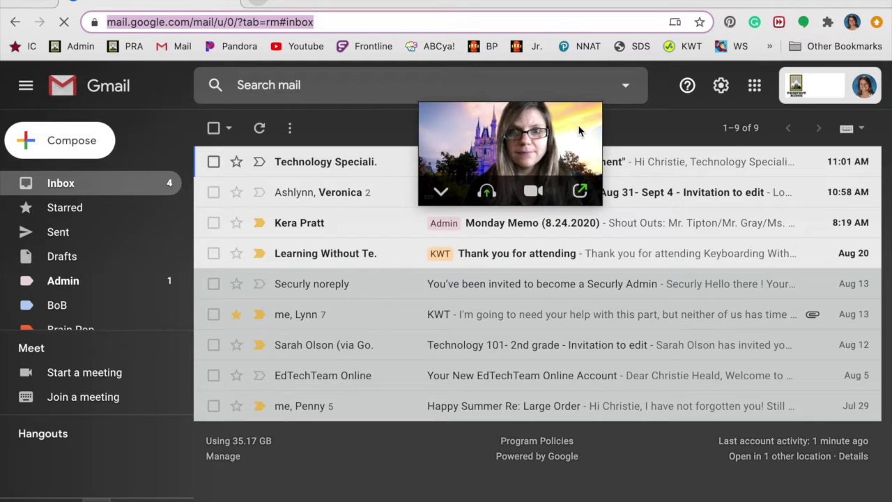
drag(574, 121, 703, 437)
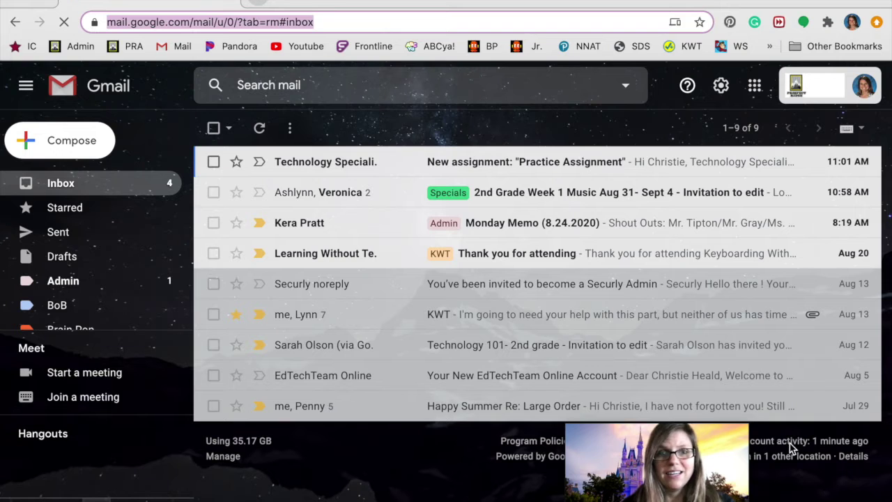
drag(732, 406, 772, 445)
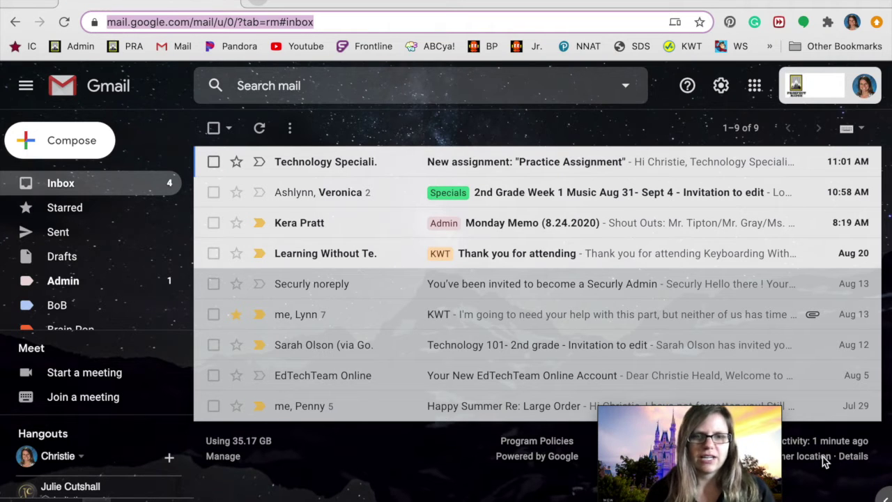
drag(734, 438, 520, 313)
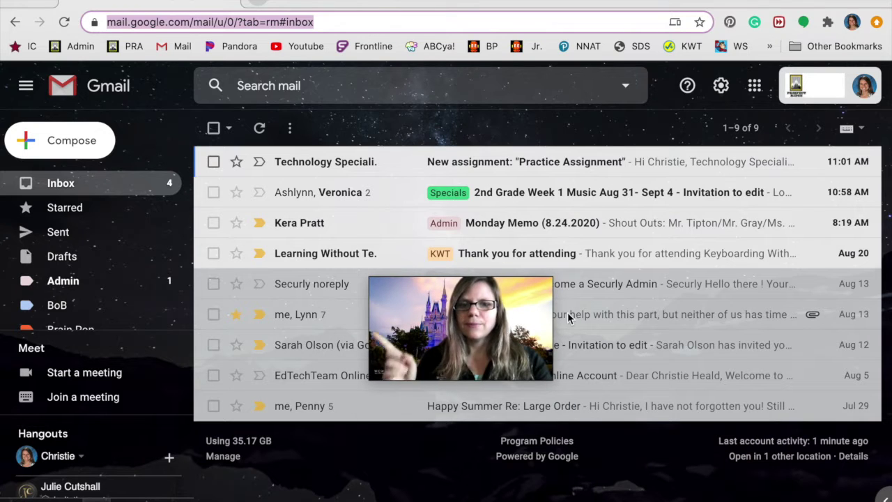
mouse_move(504, 312)
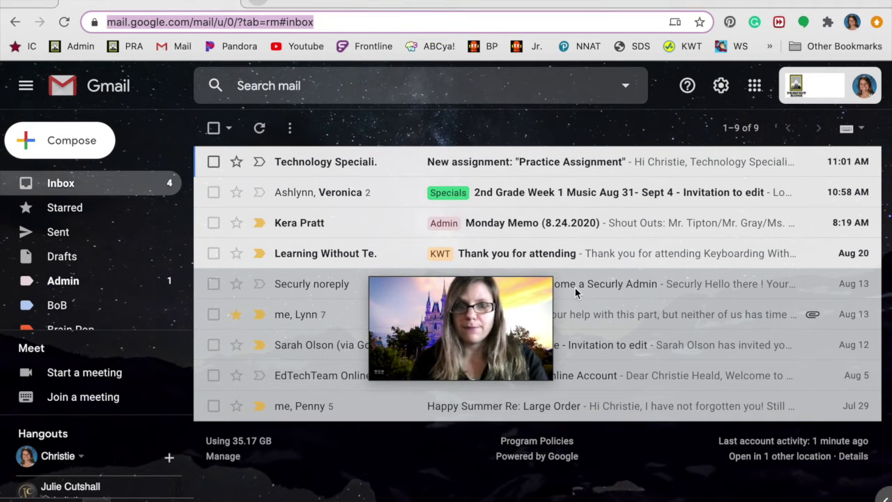
Open the "Thank you for attending" message from Learning Without Tears and move it to the KWT label.
drag(522, 288, 480, 283)
click(374, 252)
drag(439, 299, 587, 263)
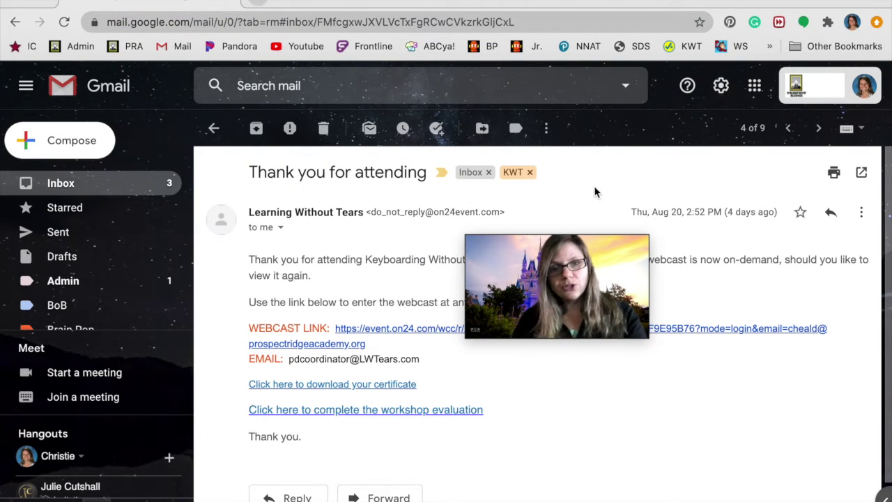
mouse_move(610, 242)
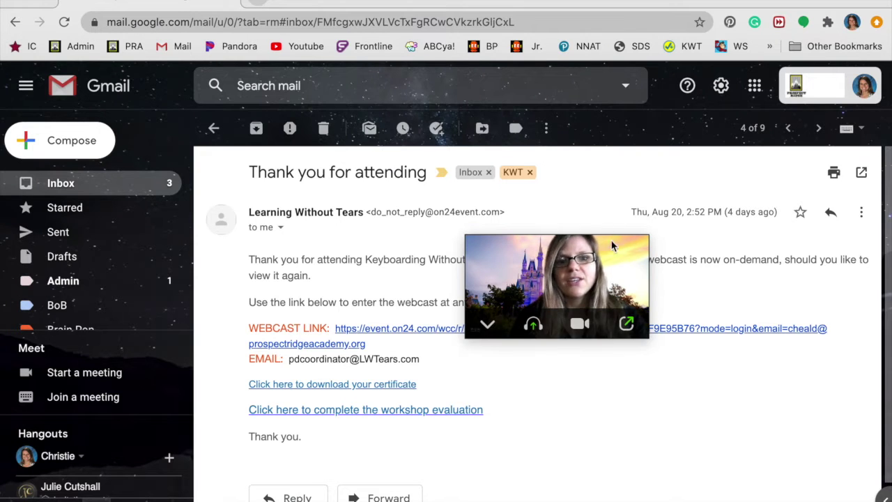
drag(633, 250, 556, 180)
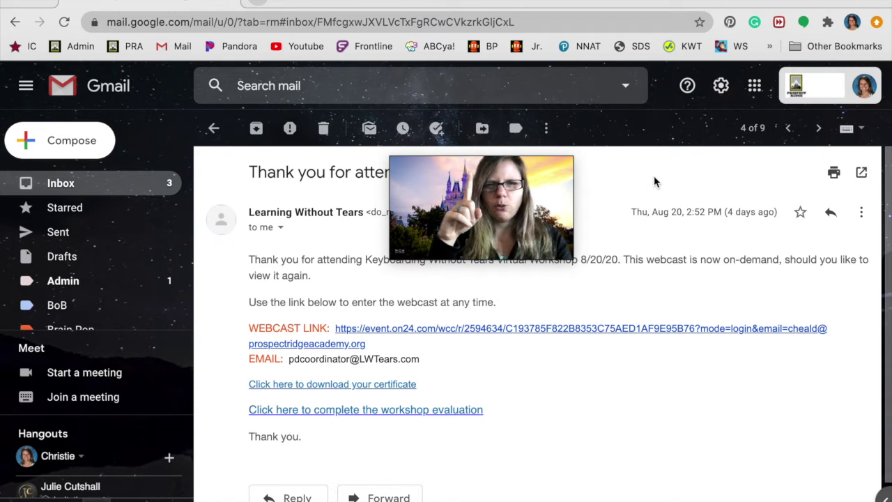
click(482, 128)
drag(504, 182, 412, 232)
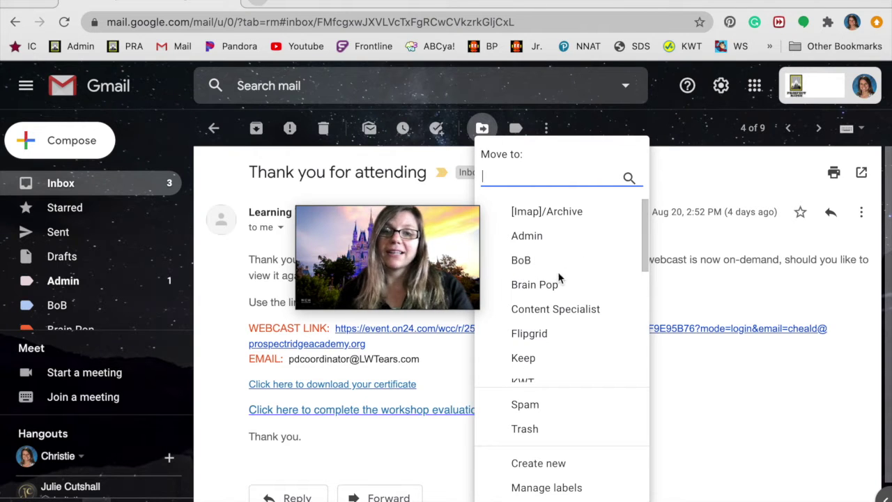
scroll(554, 265, down, 5)
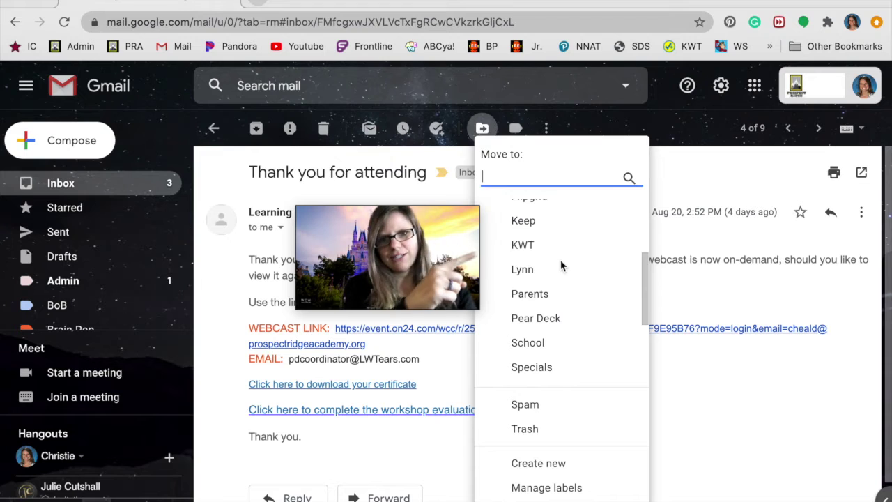
click(523, 245)
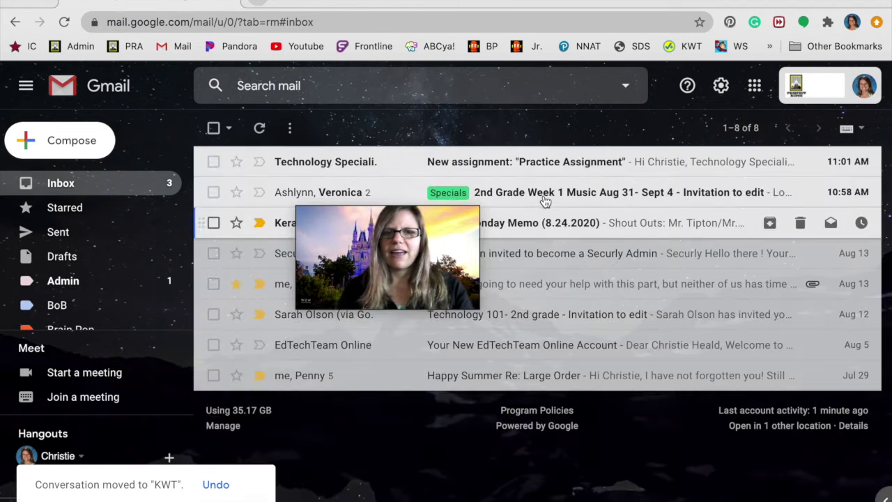
Open the "Monday Memo (8.24.2020)" message and move it to a new label named after its sender.
drag(431, 233, 446, 273)
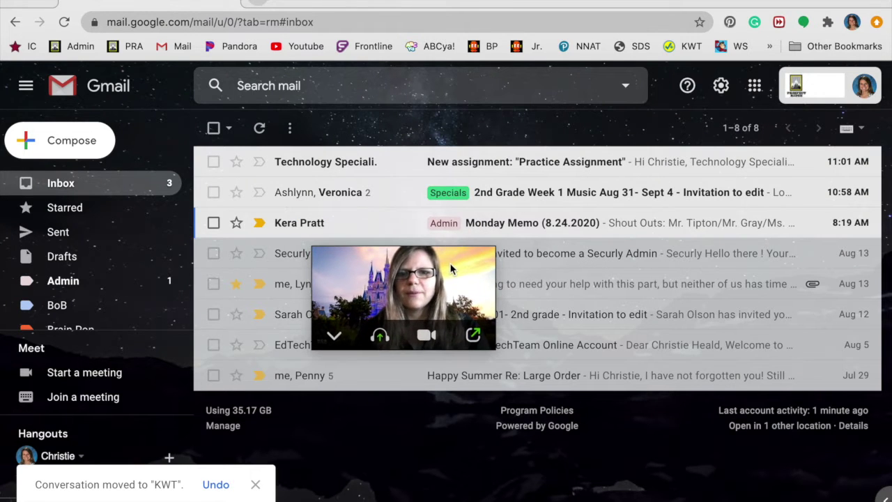
click(384, 225)
mouse_move(423, 253)
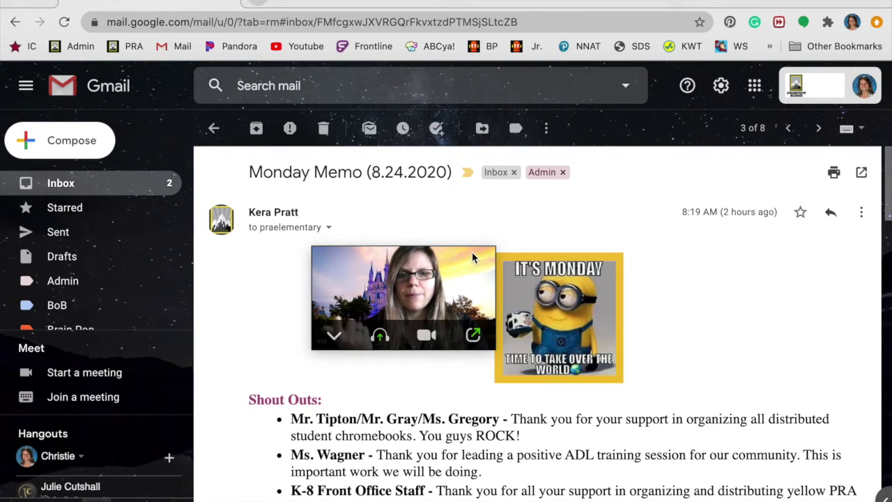
click(482, 131)
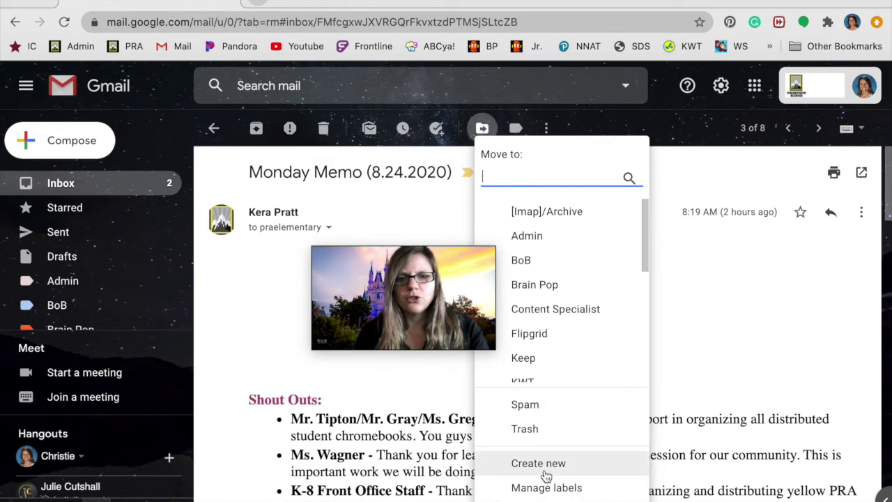
click(473, 337)
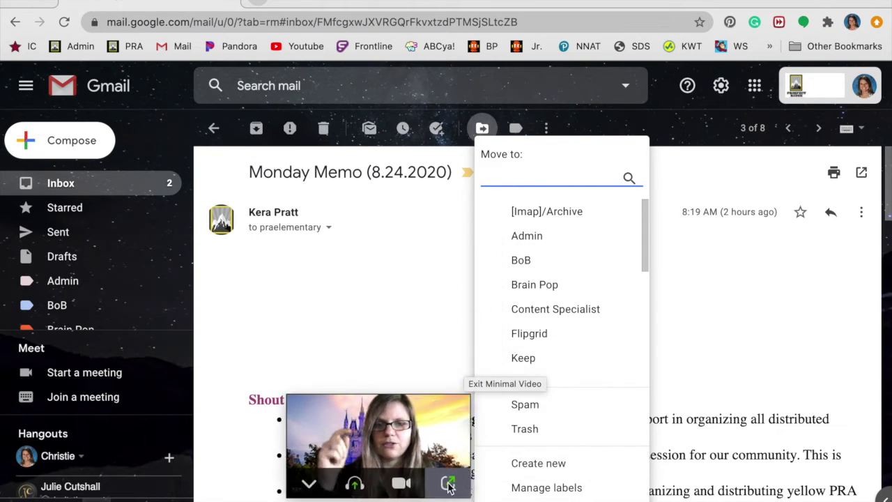
click(534, 467)
text(Mrs. Pratt)
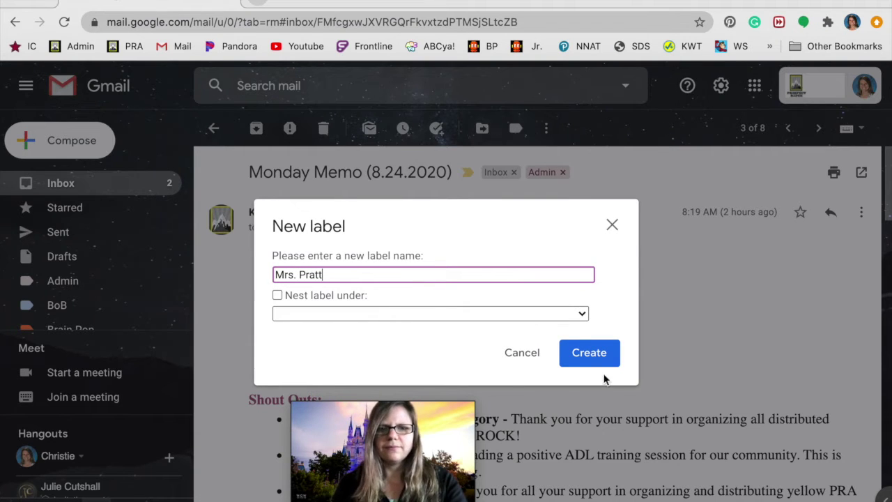
click(588, 357)
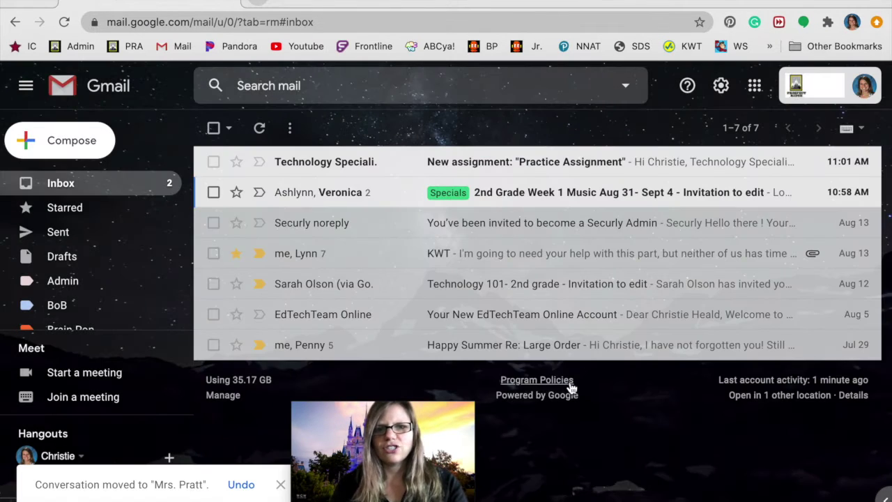
Open the "New assignment: Practice Assignment" message and view the assignment details in its body.
drag(479, 417, 432, 211)
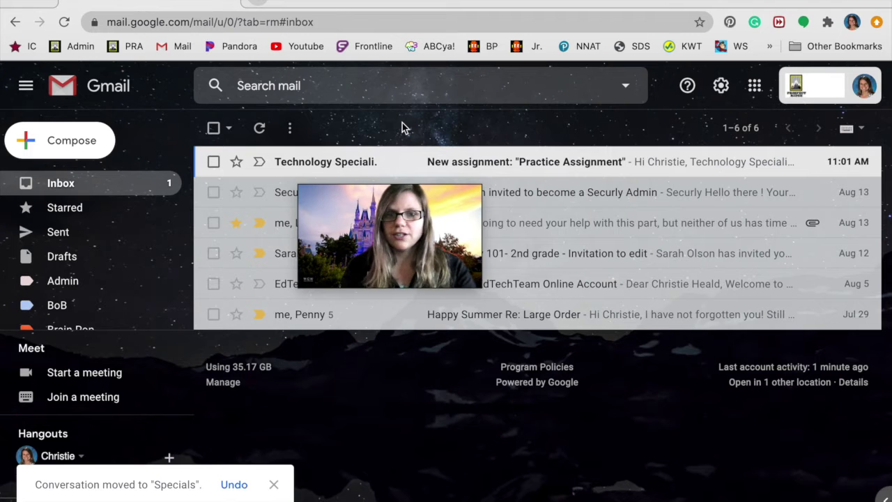
click(412, 163)
drag(421, 188, 743, 229)
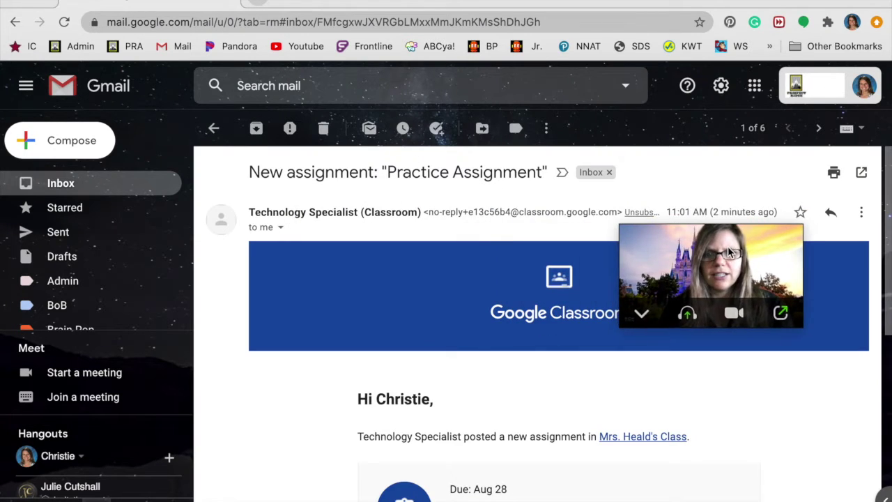
scroll(451, 265, down, 3)
scroll(452, 260, down, 1)
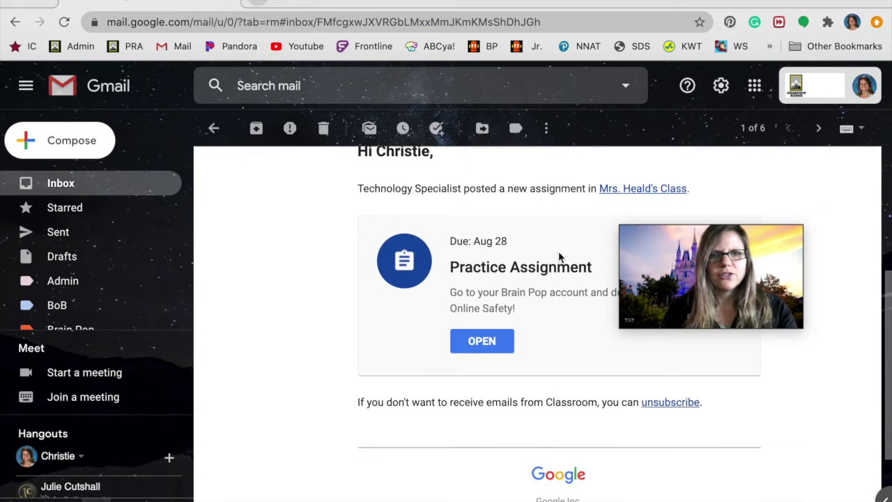
Open the practice assignment from the email in a new tab and close that tab again.
drag(709, 251, 631, 342)
click(483, 342)
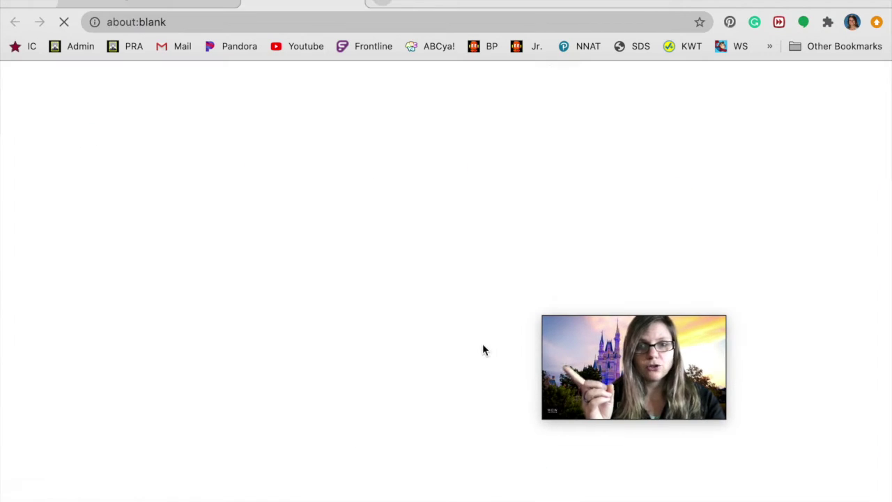
key(ctrl+w)
Move the "Practice Assignment" message to the School label.
drag(396, 106, 472, 192)
click(482, 129)
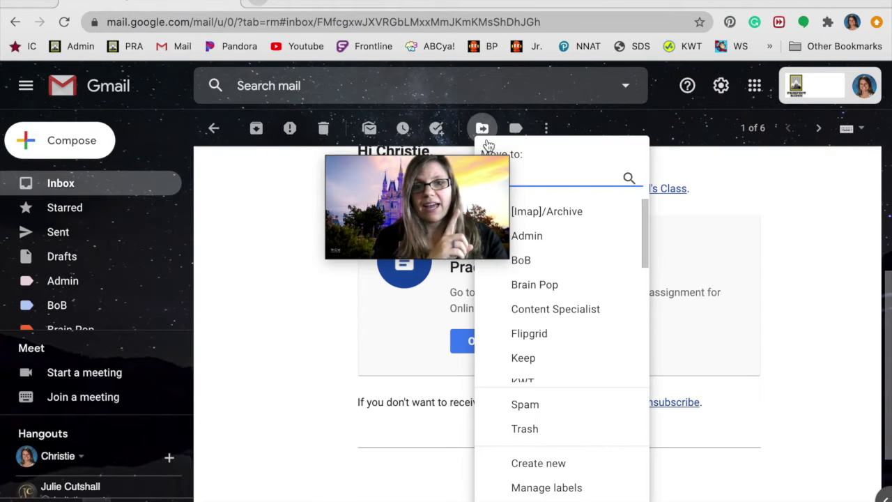
scroll(540, 278, down, 5)
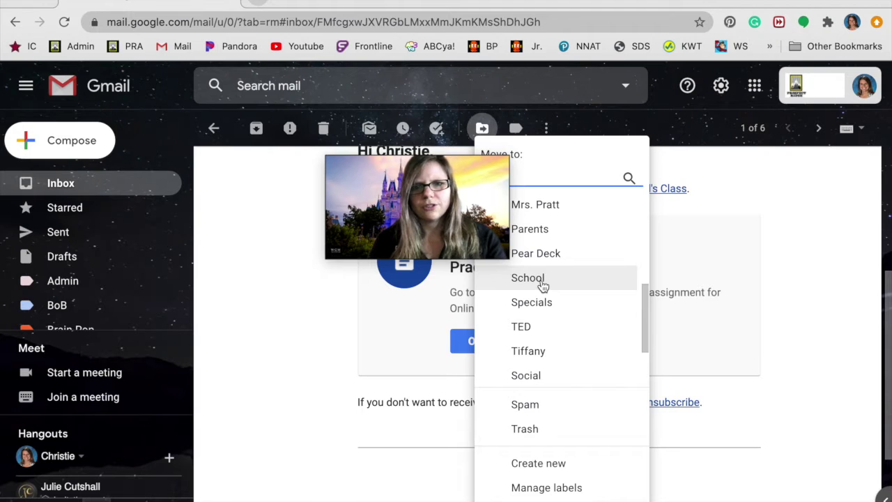
click(543, 284)
Look through the label list and display the messages filed under the Brain Pop label.
drag(465, 182, 303, 242)
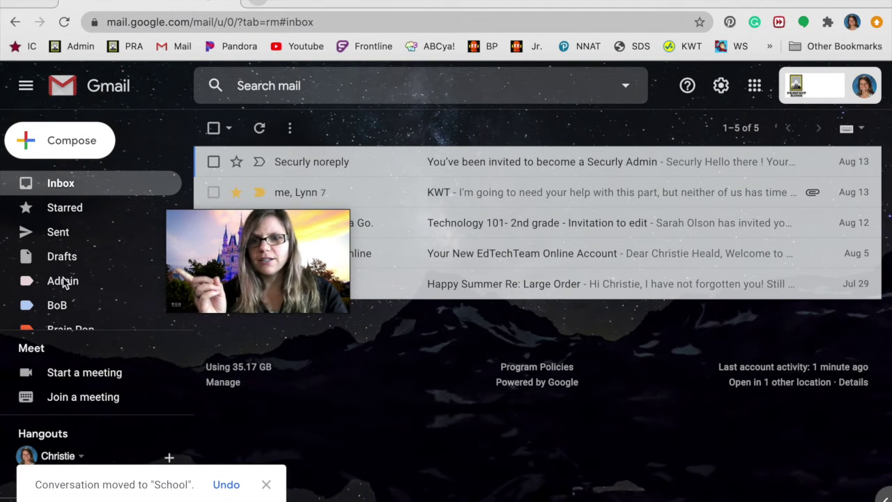
scroll(124, 295, down, 3)
scroll(126, 295, up, 2)
scroll(84, 261, down, 1)
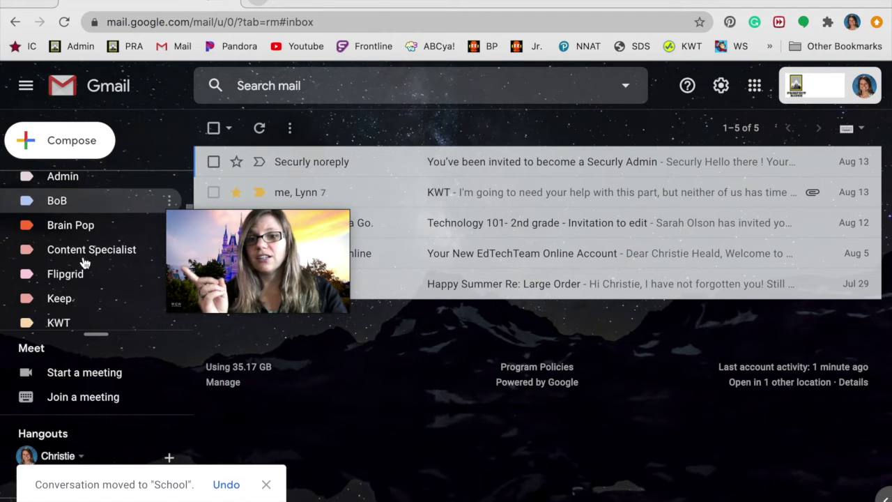
drag(237, 227, 279, 249)
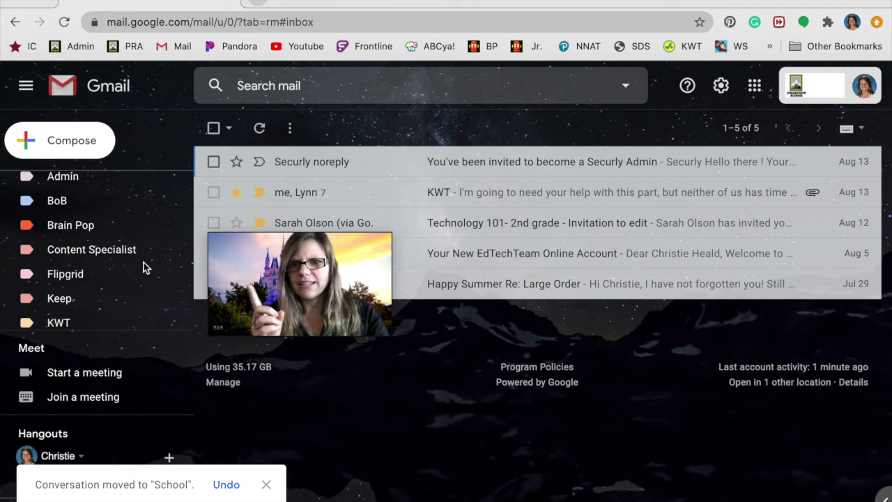
click(171, 226)
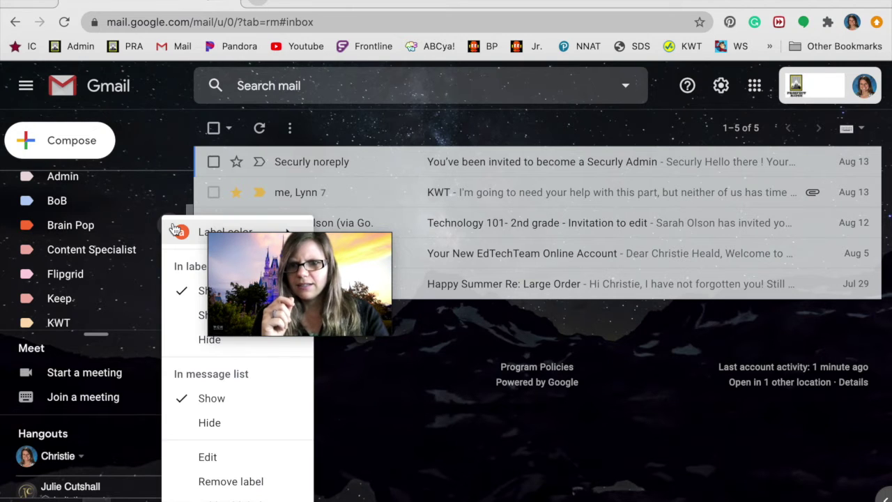
mouse_move(175, 229)
click(109, 225)
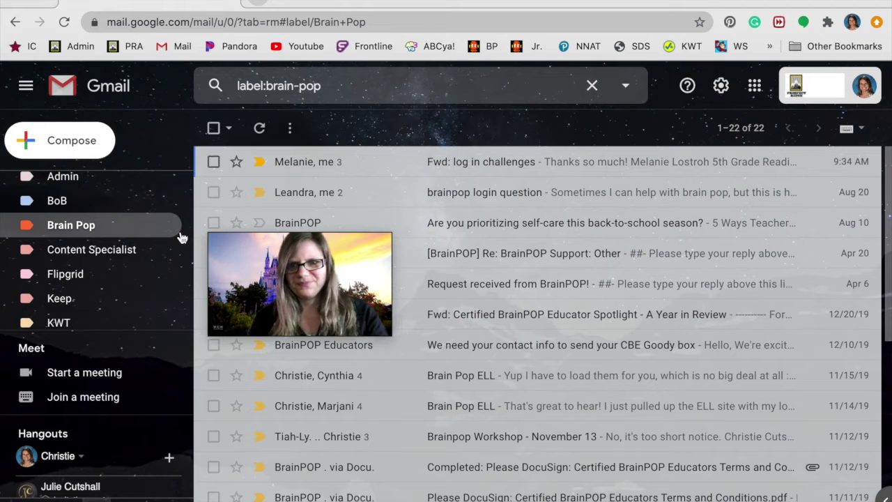
Browse the remaining labels for the newly created one and return to the inbox.
scroll(104, 235, up, 2)
scroll(104, 235, down, 3)
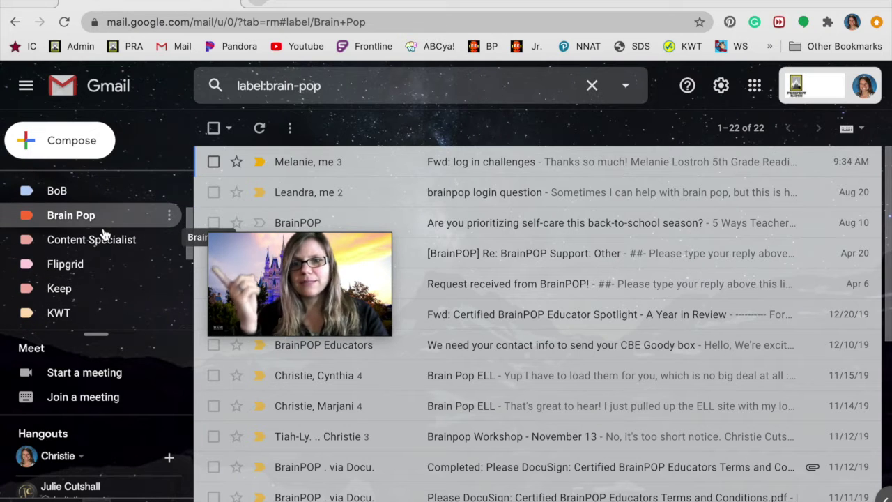
scroll(106, 233, down, 2)
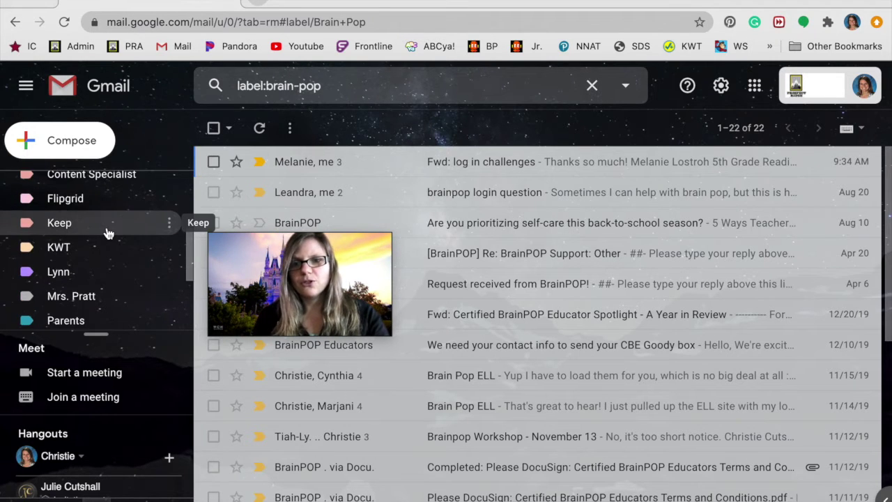
scroll(105, 233, up, 5)
click(71, 189)
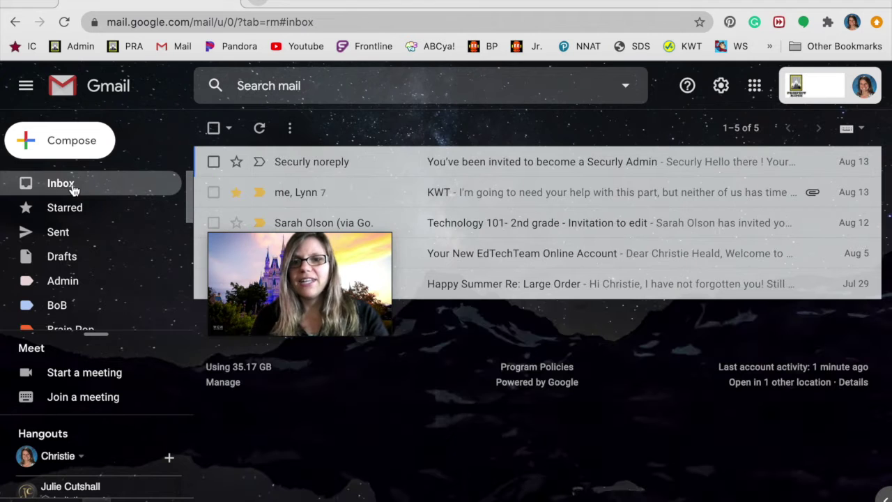
Start a new email and give it the subject "Tech Class".
drag(322, 275, 248, 154)
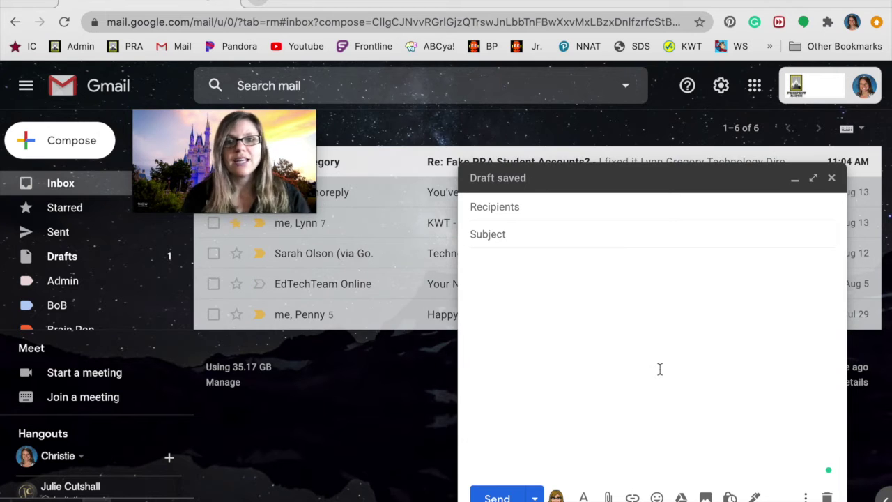
click(502, 202)
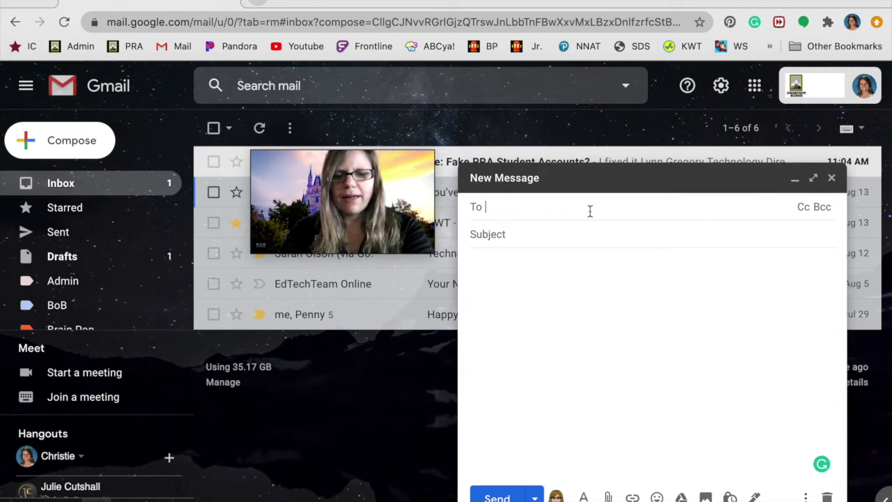
text(p)
key(Return)
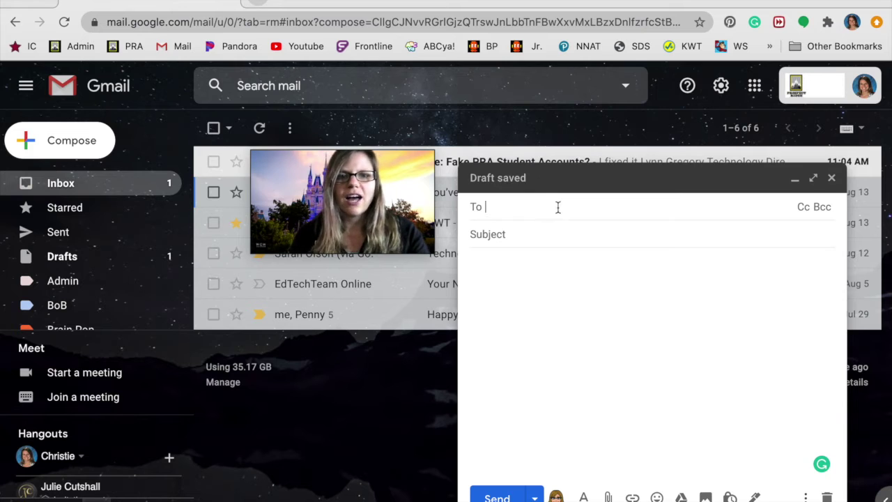
click(548, 251)
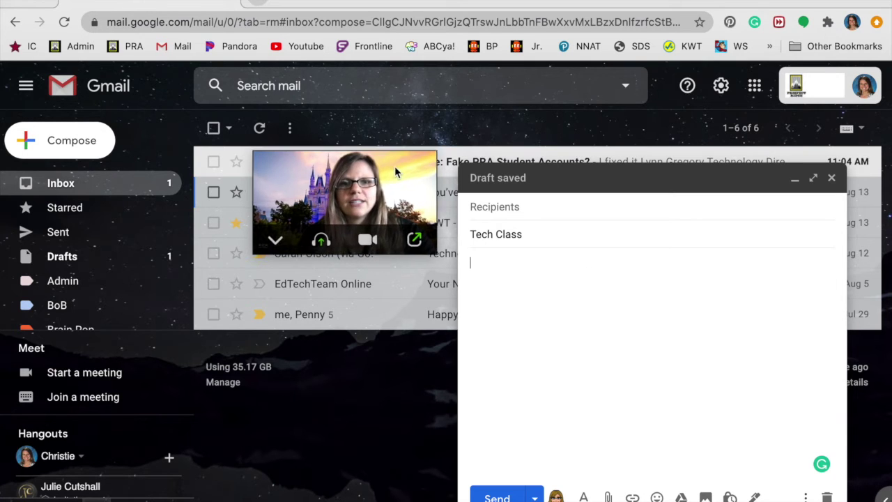
drag(395, 166, 403, 168)
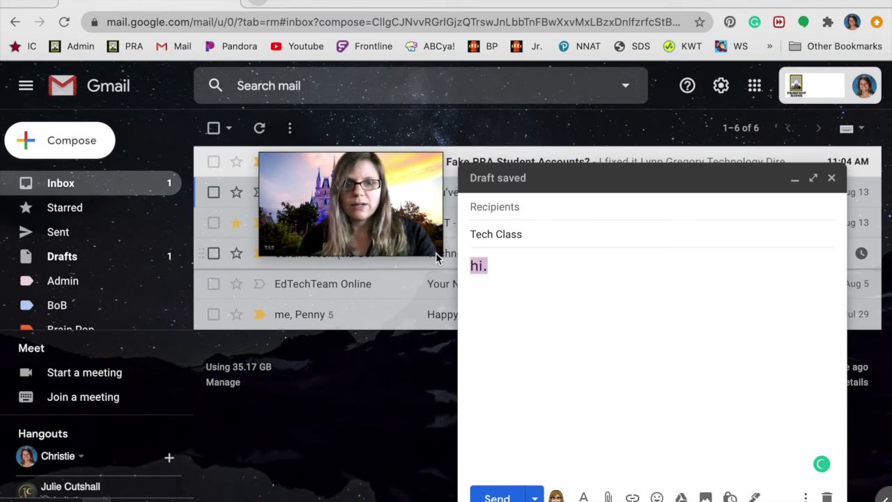
Greet the teacher and write "I am teaching my students how to write good emails. I am using this email as a practice. Email me back please!".
text(Hi Mrs. Pratt!)
key(Return)
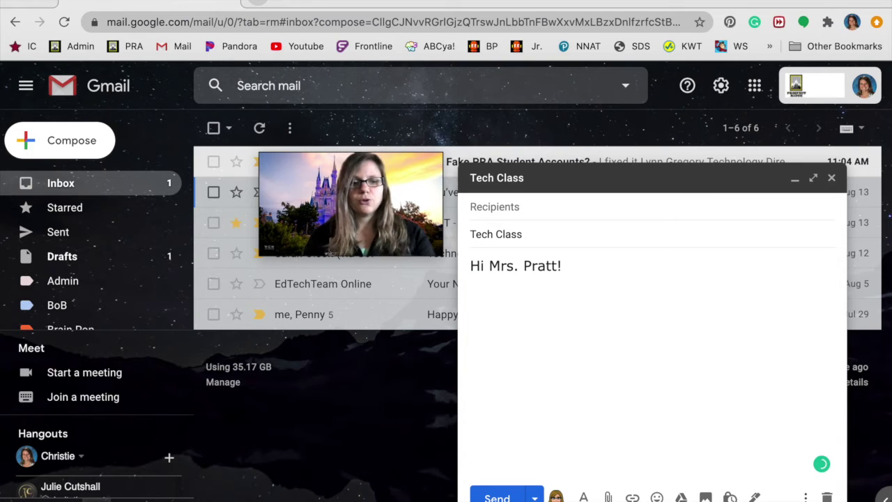
text(I am tea)
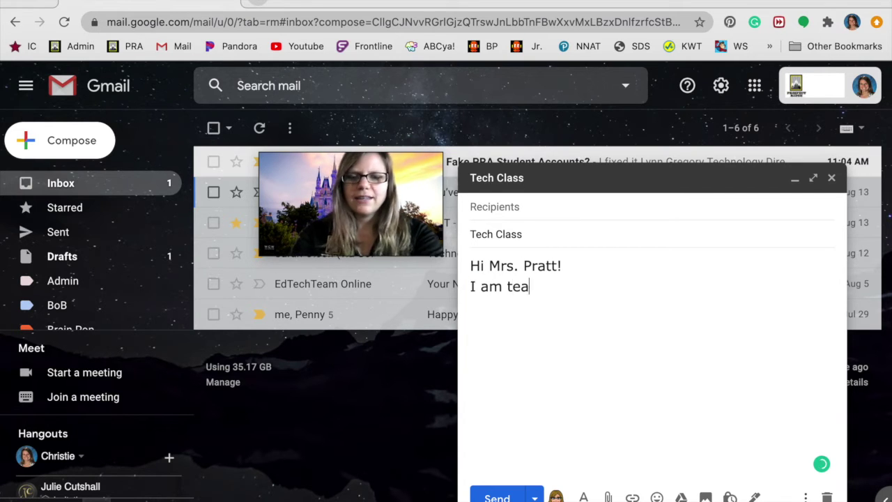
text(ching my students how to write good emails. I am)
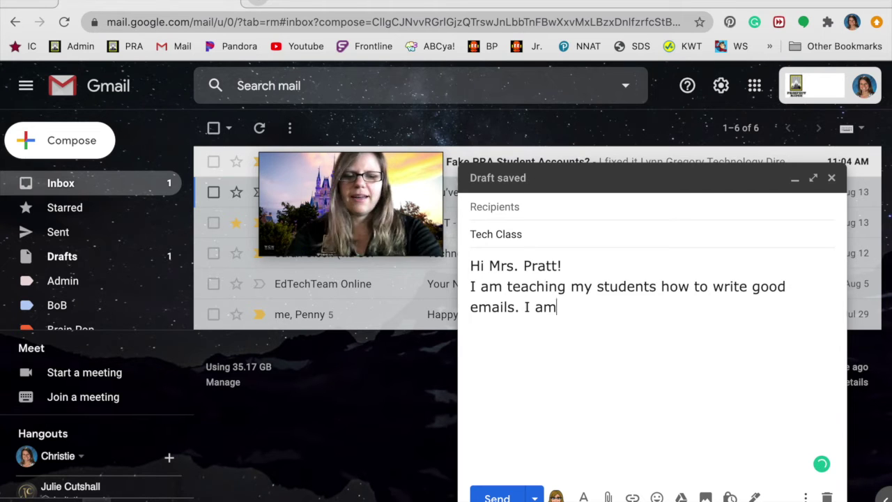
text( using this email as a practice. Email me back please!)
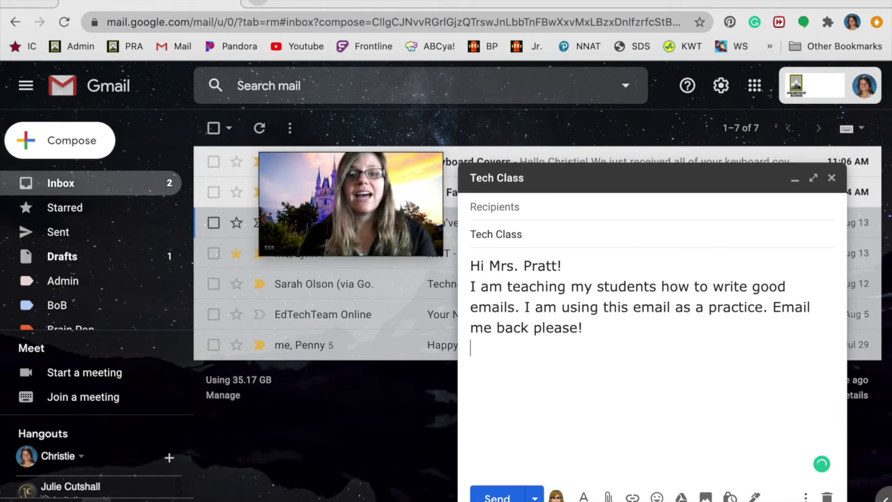
Close the email with "From," and the sender's title and last name on separate lines.
key(Return)
text(From,)
key(Return)
text(Mrs. Heald)
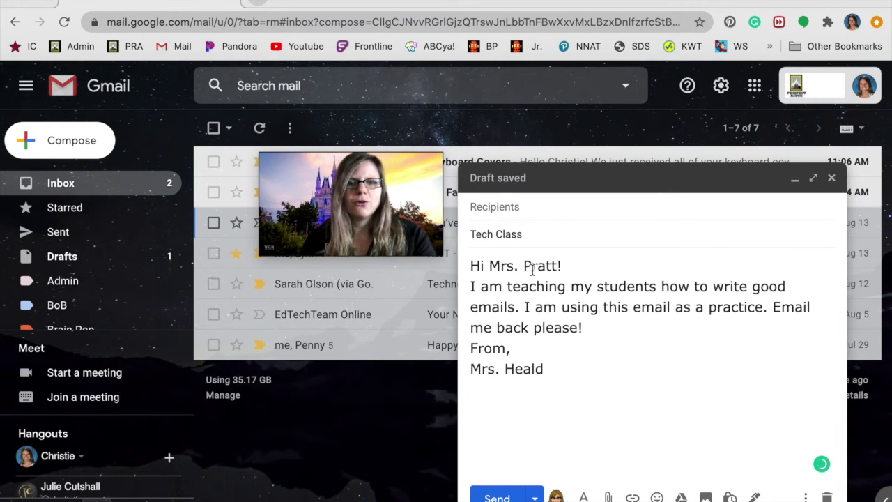
drag(407, 175, 734, 400)
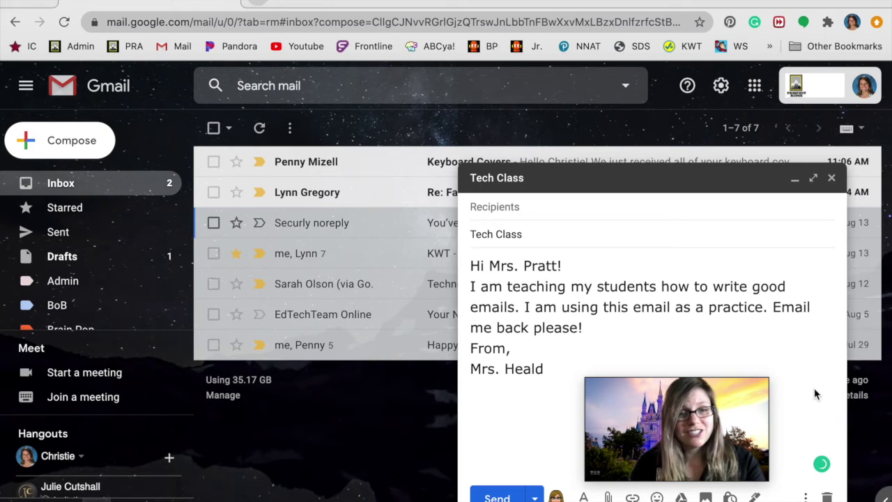
drag(743, 397, 431, 394)
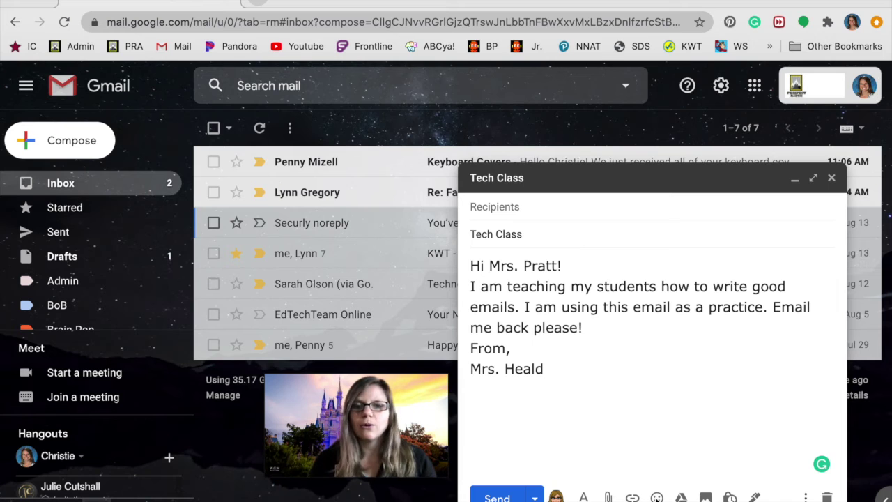
Insert a grinning face emoji and a clapping hands emoji after the sender's name, and close the emoji picker.
click(657, 497)
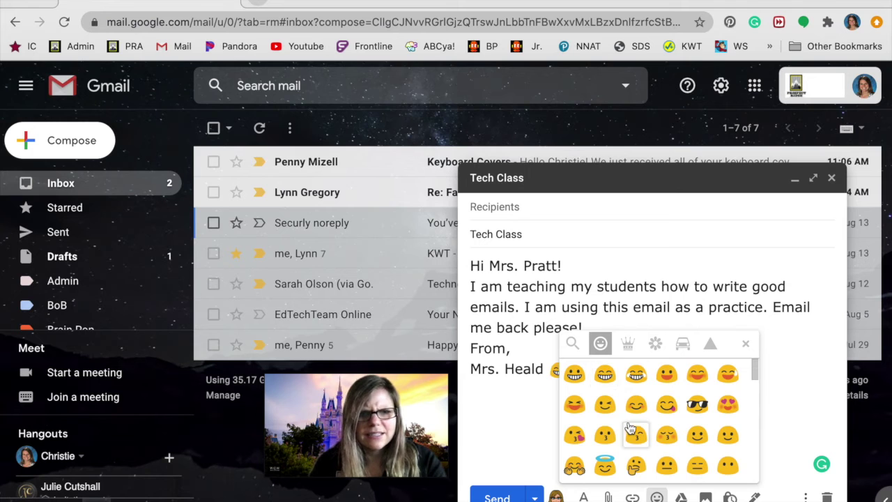
scroll(679, 432, down, 10)
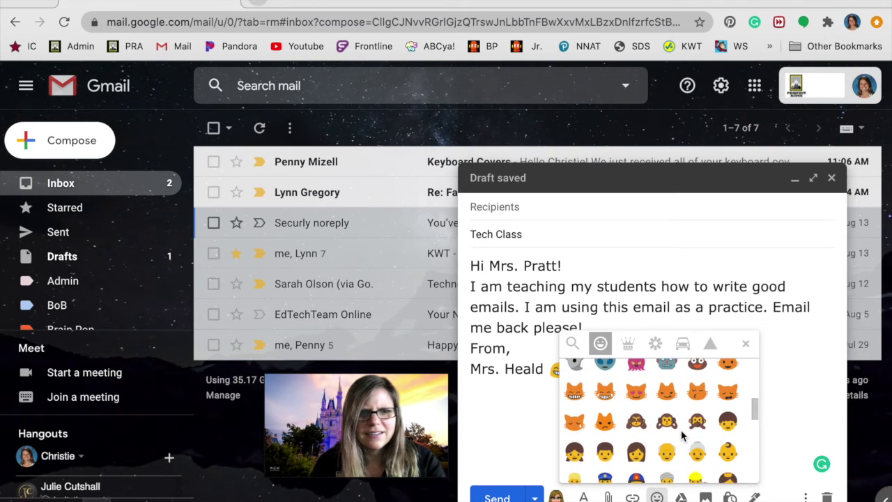
scroll(682, 435, down, 2)
scroll(682, 435, up, 3)
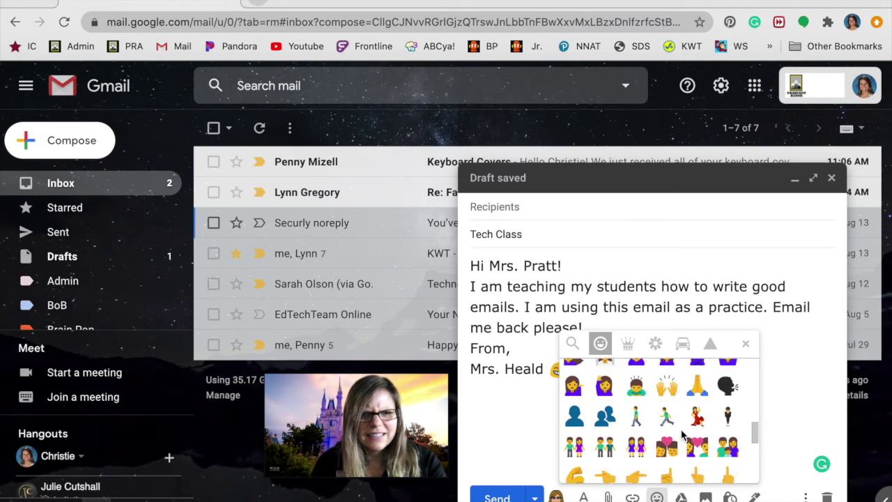
scroll(682, 435, down, 5)
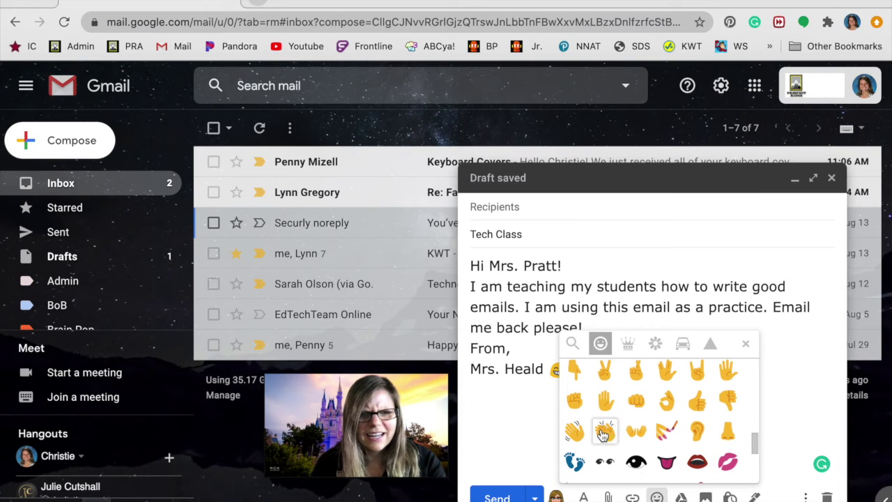
click(745, 346)
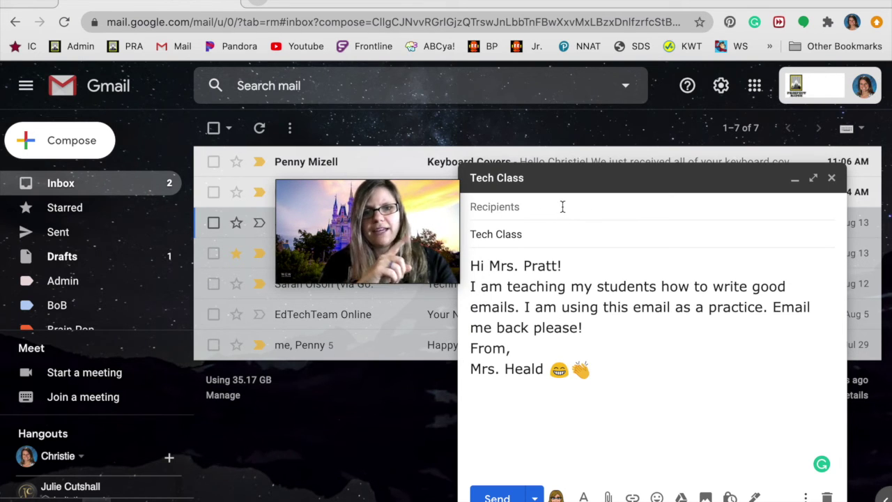
Address the email to the greeted teacher by looking up "kp" and choosing the matching suggested contact.
text(kp)
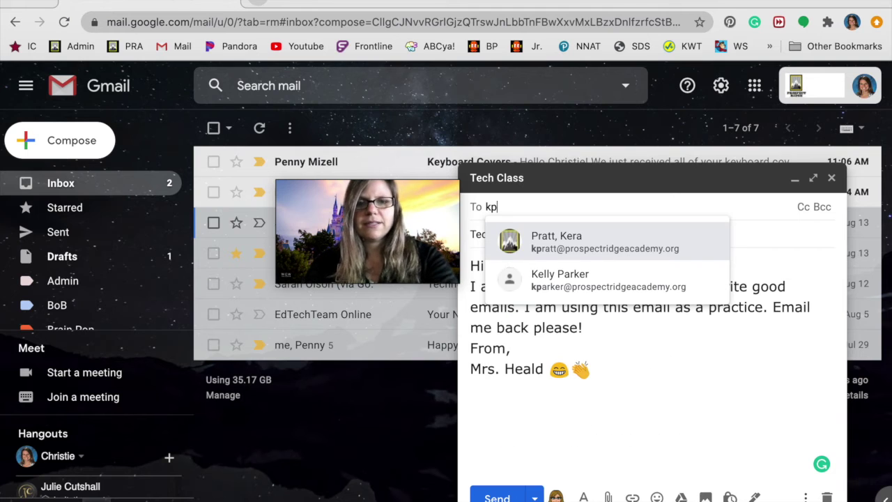
click(561, 246)
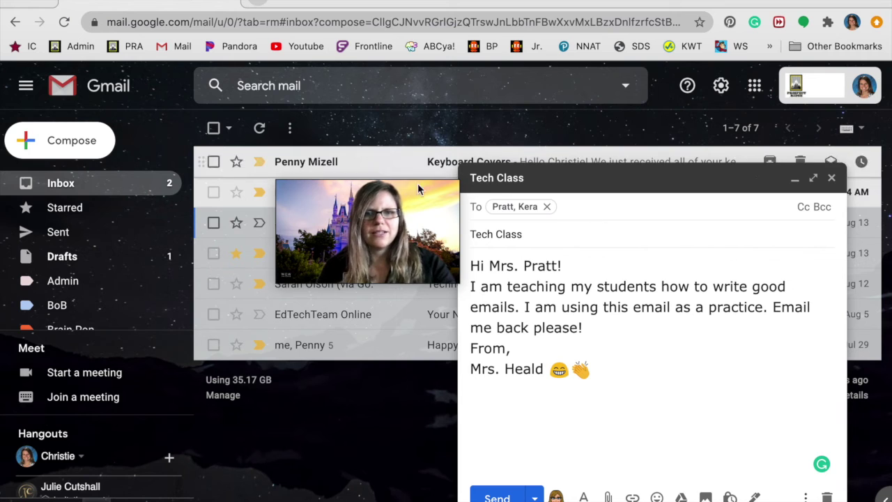
drag(427, 207, 429, 413)
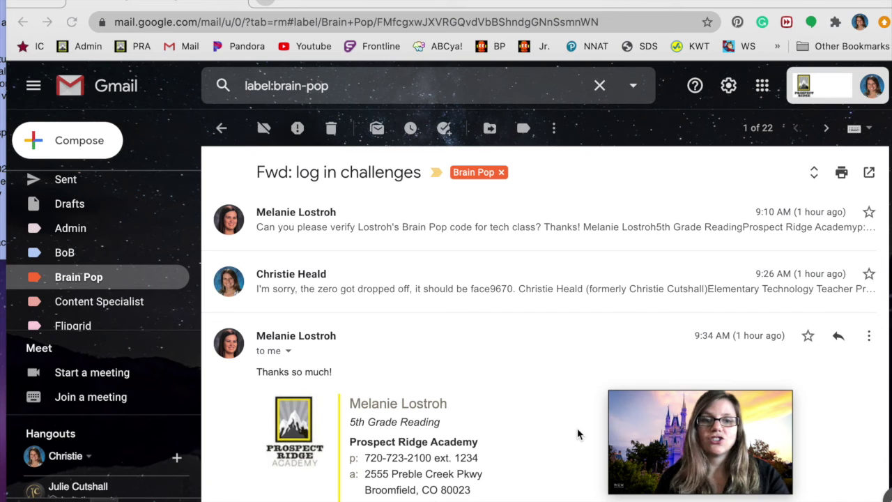
drag(700, 436, 393, 177)
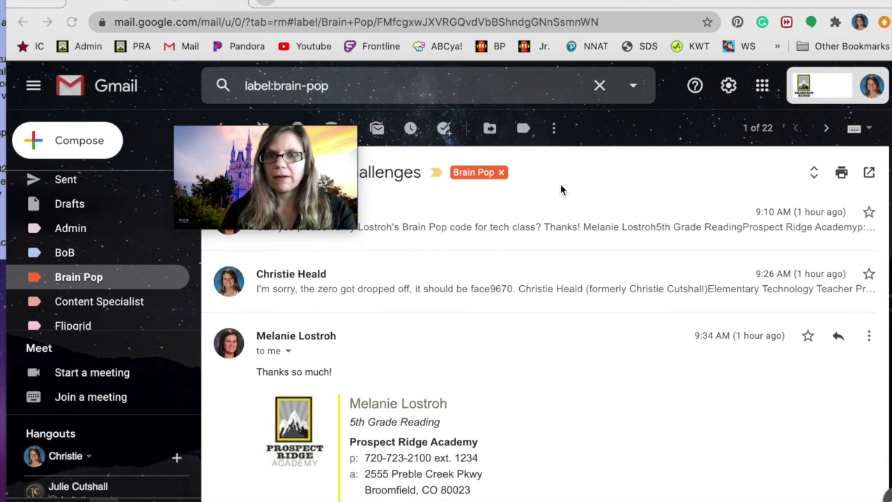
drag(317, 164, 633, 391)
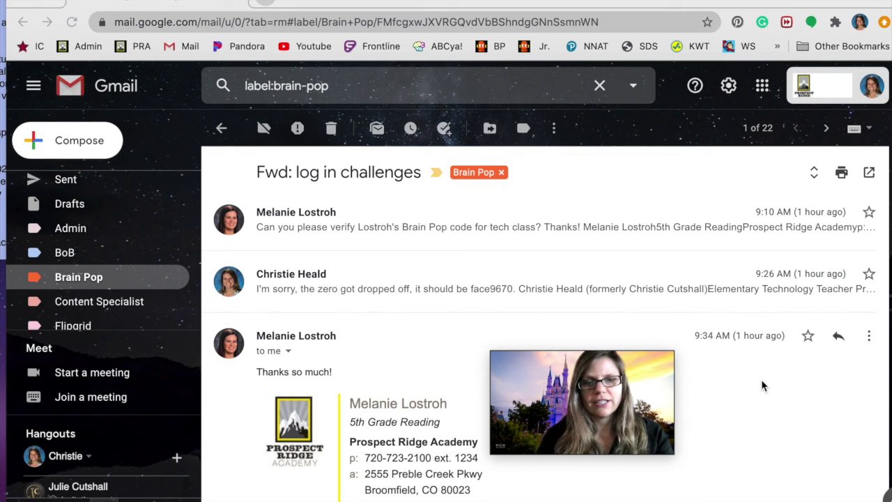
mouse_move(573, 386)
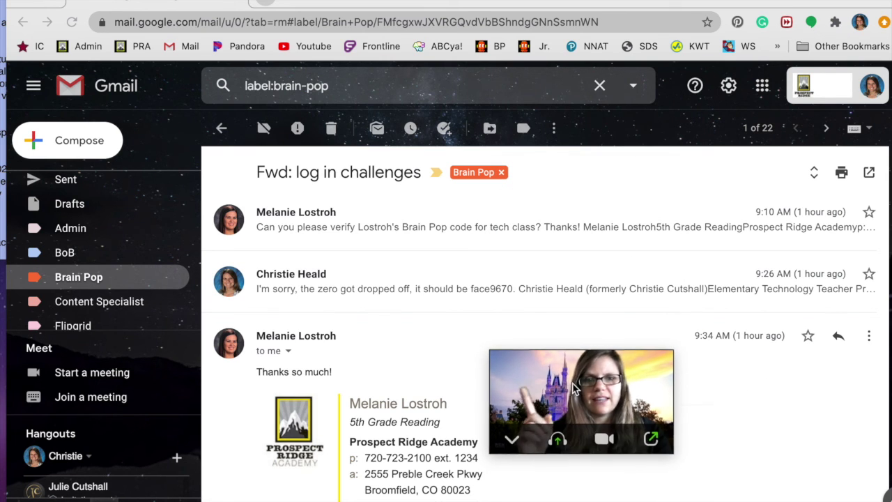
drag(572, 386, 524, 294)
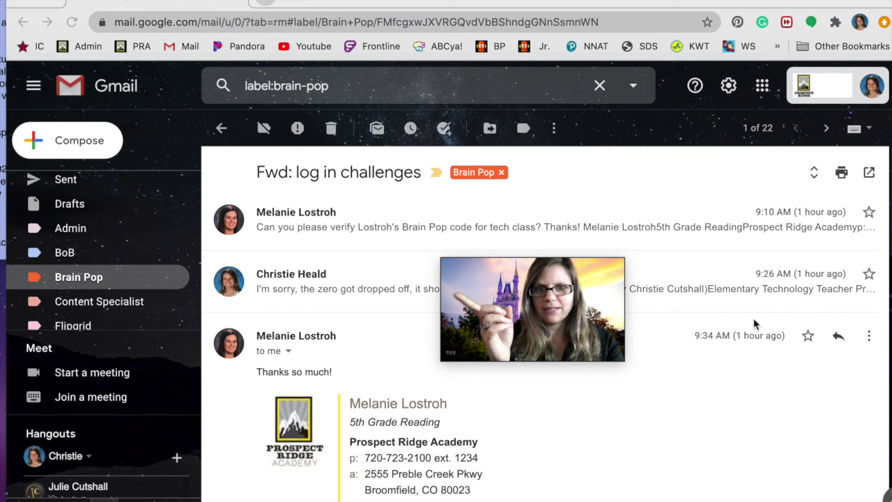
drag(594, 294, 603, 368)
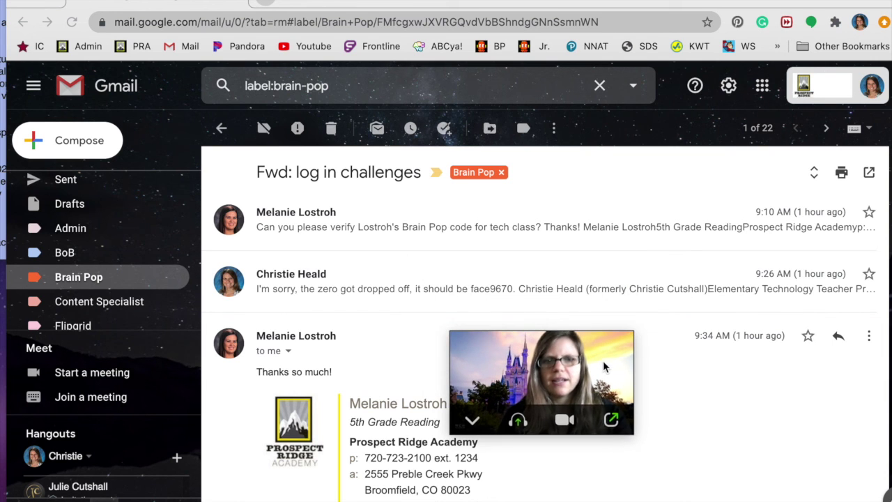
Start a reply to the latest message in the "Fwd: log in challenges" conversation.
scroll(669, 365, down, 4)
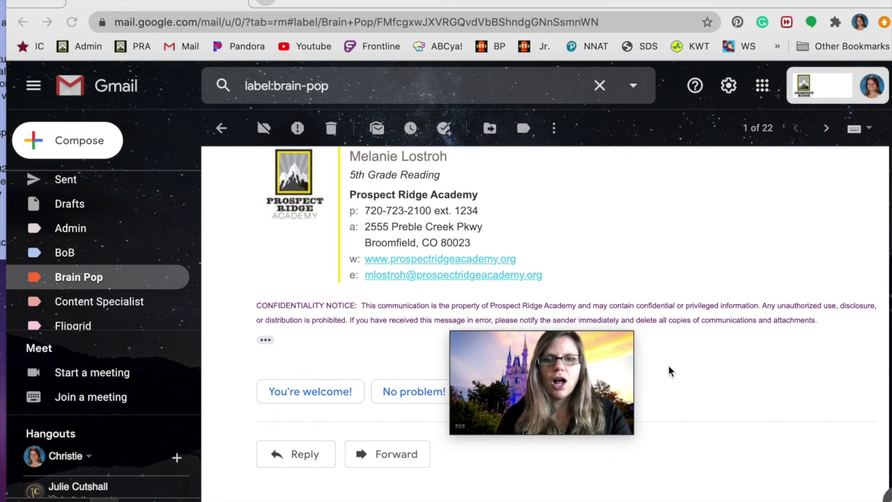
drag(599, 377, 516, 425)
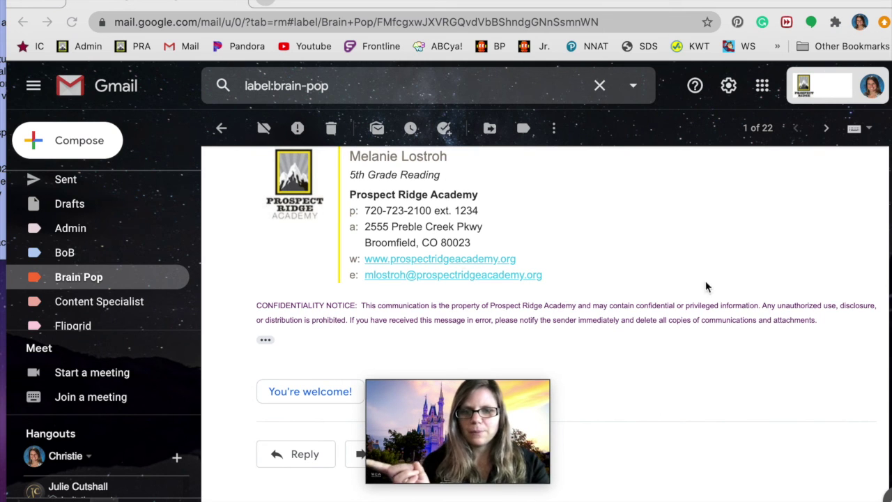
click(293, 455)
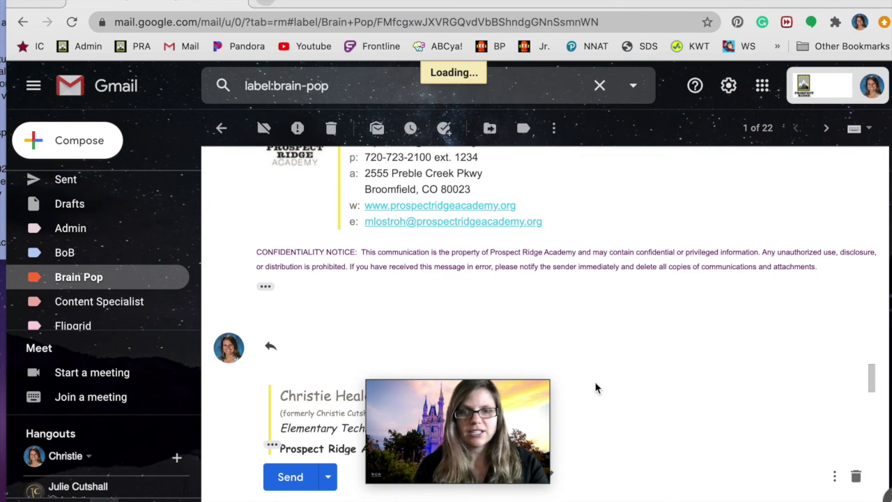
drag(477, 390, 682, 372)
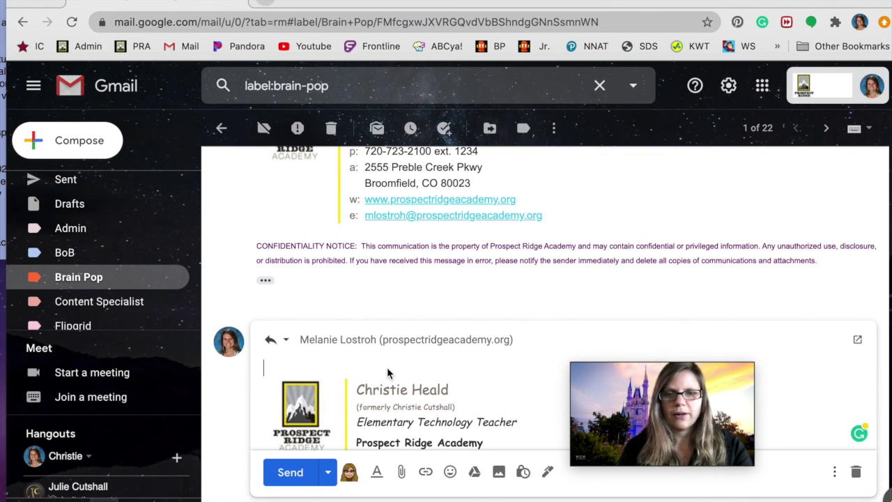